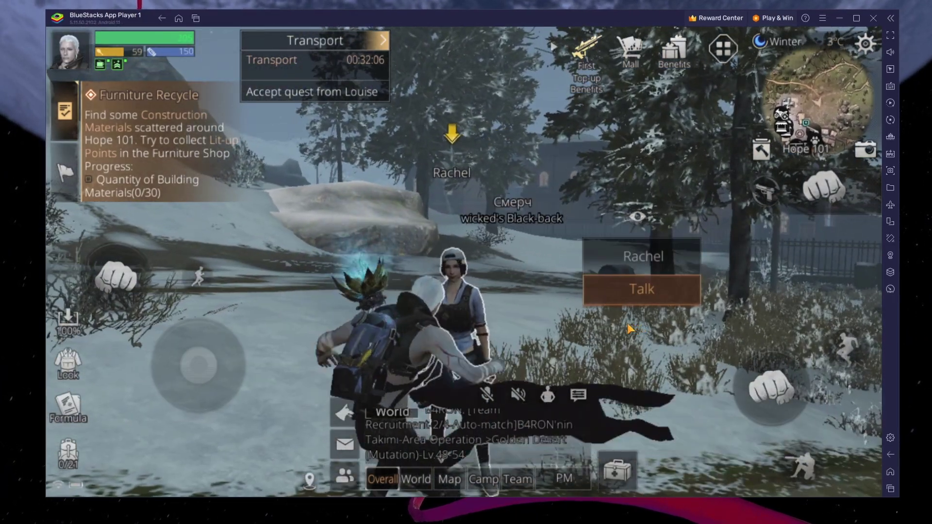
# - Talk to Rachel and click through the whole conversation until gameplay resumes
pyautogui.click(669, 291)
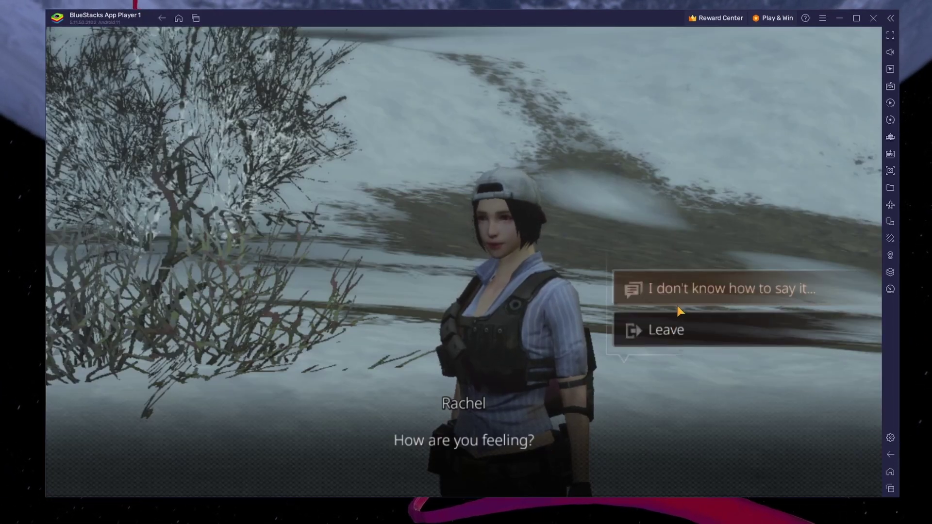
pyautogui.click(678, 304)
pyautogui.click(698, 334)
pyautogui.click(698, 335)
pyautogui.click(699, 334)
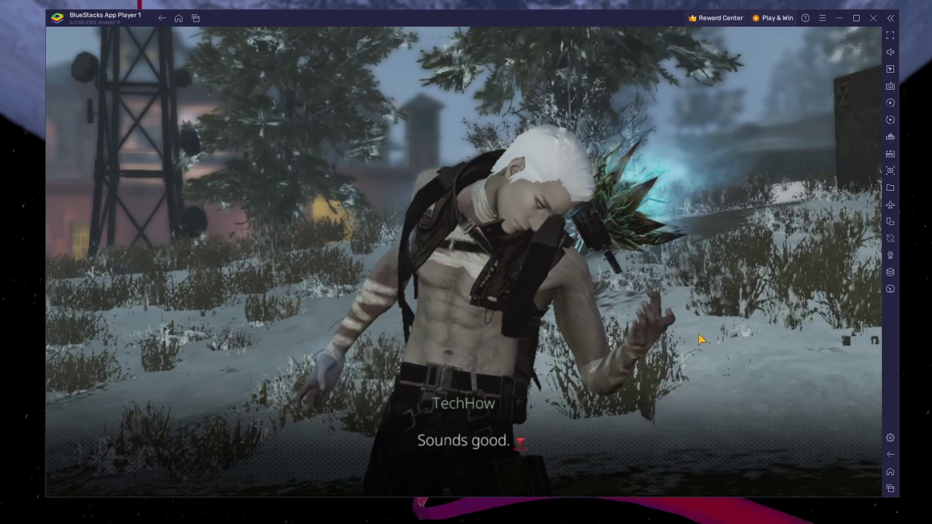
pyautogui.click(698, 334)
pyautogui.click(698, 335)
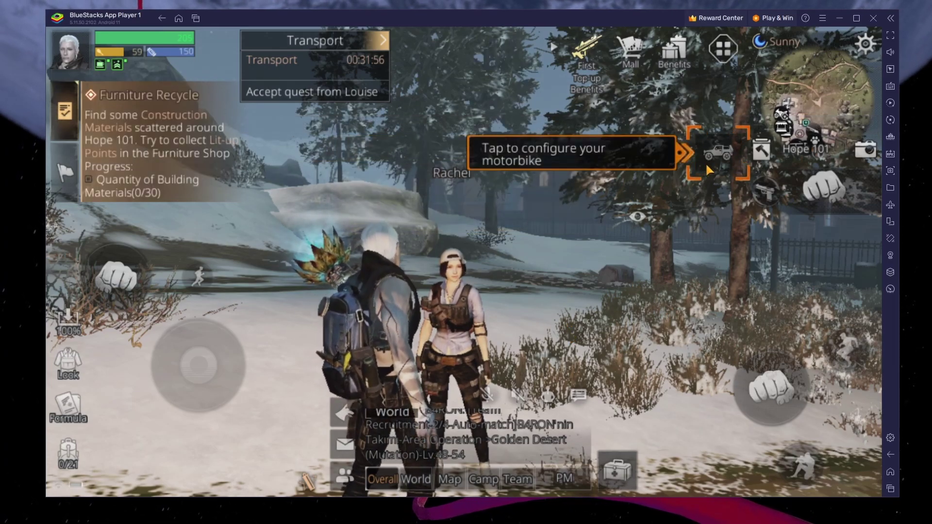
# - Summon the motorbike from the vehicle garage, then leave LifeAfter for the emulator home screen
pyautogui.click(708, 160)
pyautogui.click(659, 216)
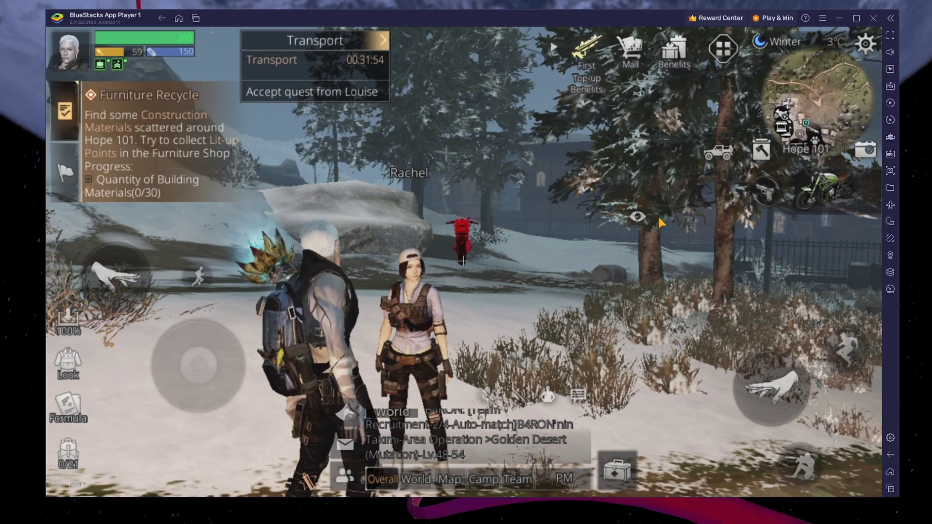
pyautogui.click(777, 340)
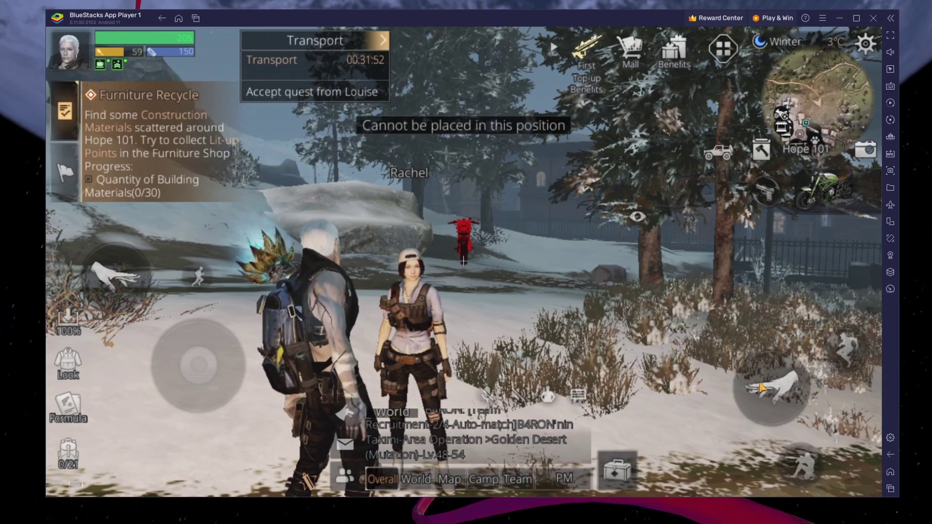
pyautogui.click(880, 471)
pyautogui.moveTo(563, 243)
pyautogui.mouseDown()
pyautogui.moveTo(369, 241)
pyautogui.moveTo(556, 235)
pyautogui.mouseUp()
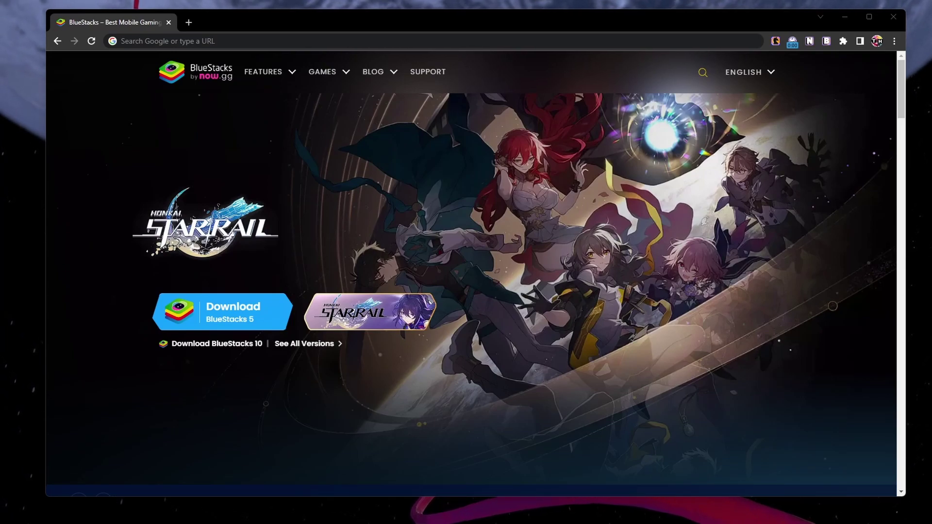
# - Download the BlueStacks 5 installer from the website and run it from the download shelf
pyautogui.click(282, 318)
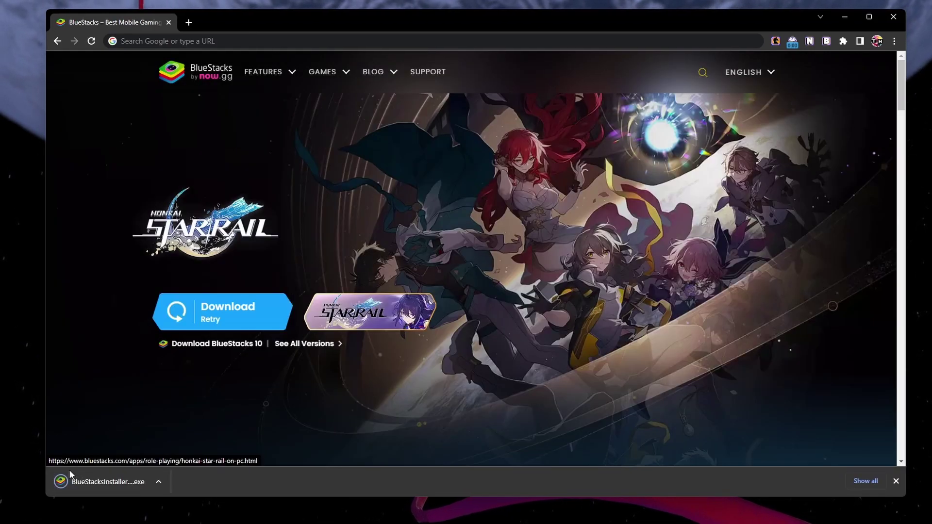
pyautogui.click(97, 476)
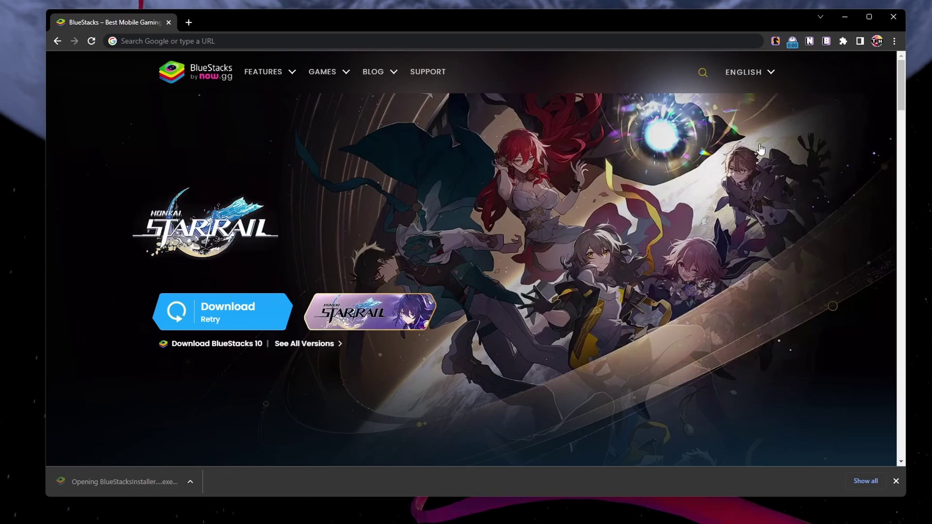
pyautogui.click(848, 18)
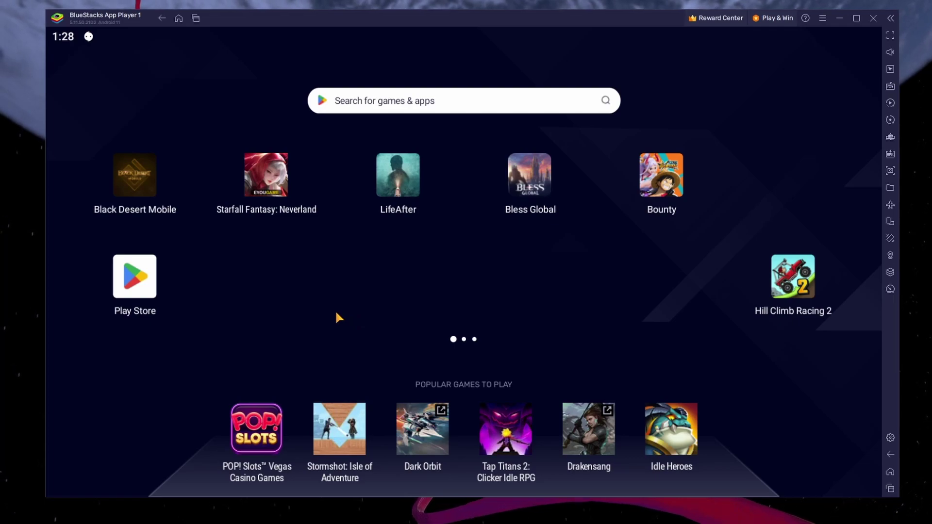
pyautogui.click(145, 301)
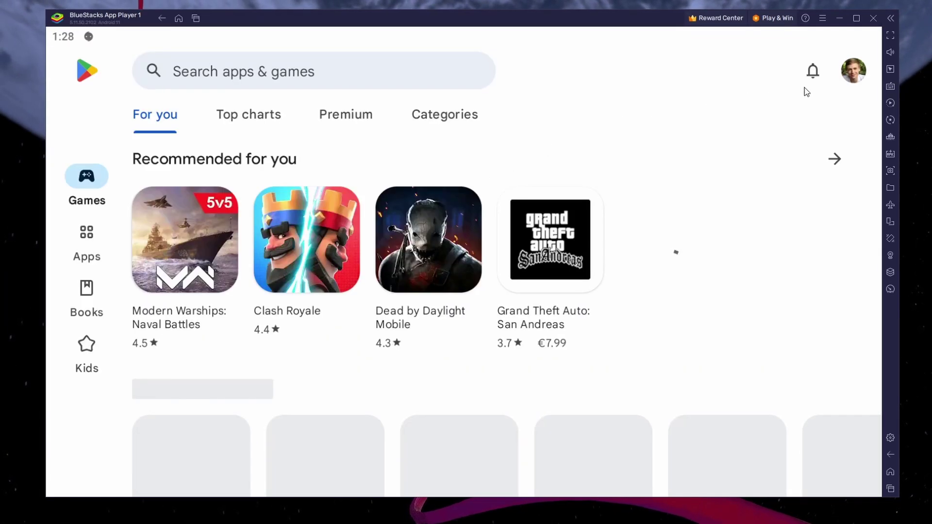
pyautogui.click(352, 79)
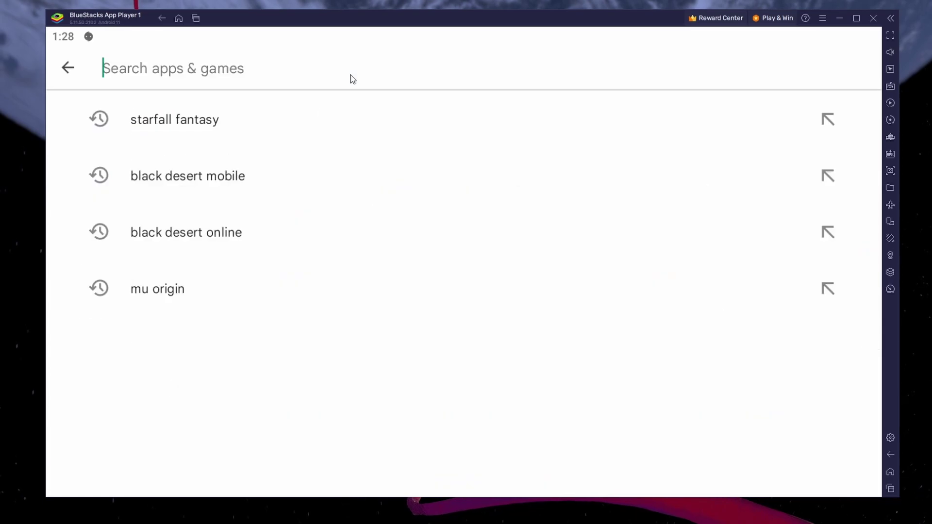
pyautogui.write('lifeafter')
pyautogui.press('Return')
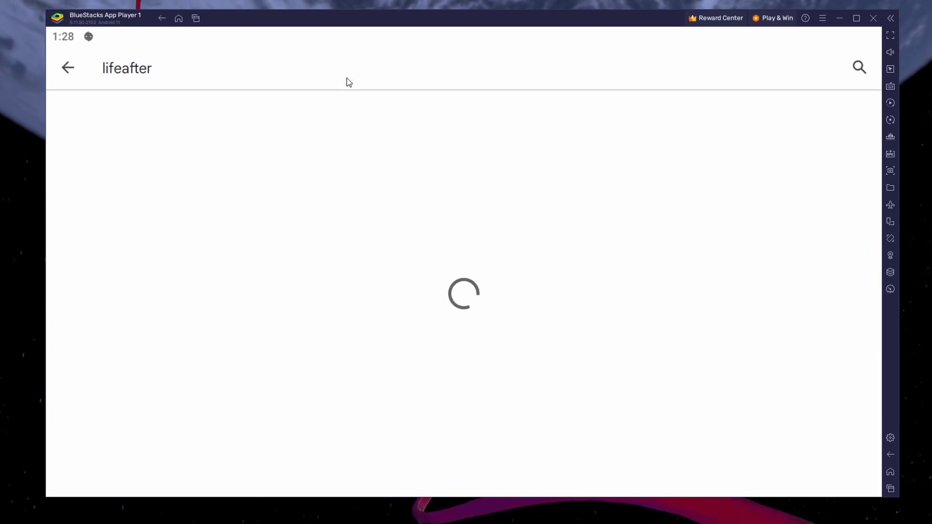
pyautogui.click(281, 164)
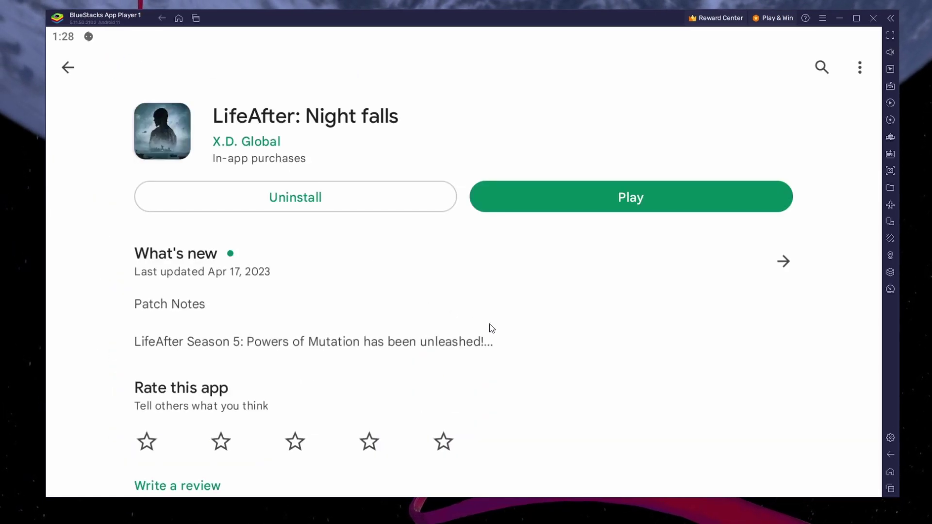
pyautogui.scroll(-10, 491, 328)
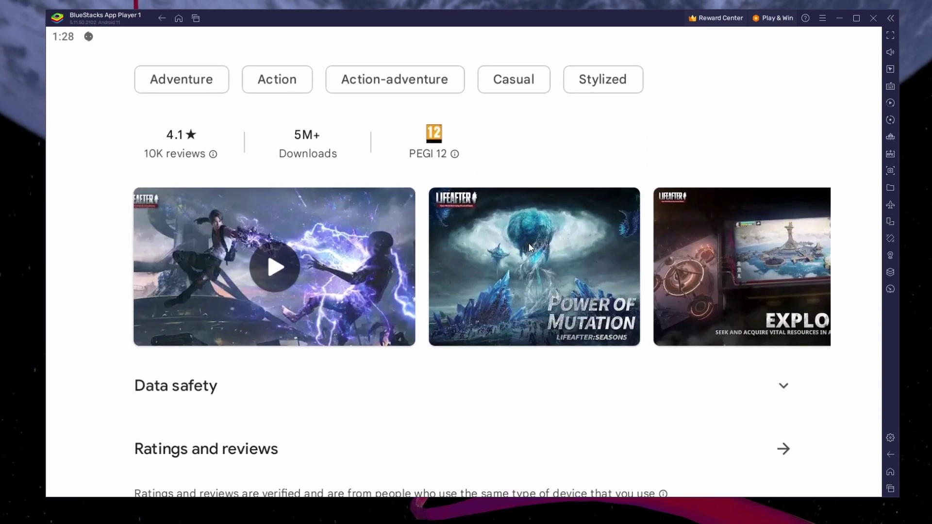
pyautogui.moveTo(529, 243)
pyautogui.mouseDown()
pyautogui.moveTo(284, 246)
pyautogui.moveTo(395, 241)
pyautogui.mouseUp()
pyautogui.scroll(5, 615, 272)
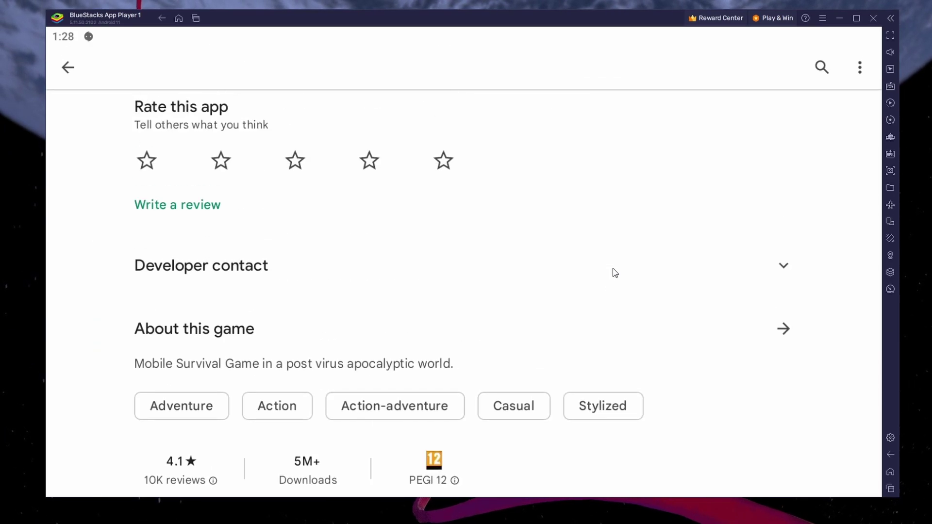
pyautogui.scroll(5, 604, 270)
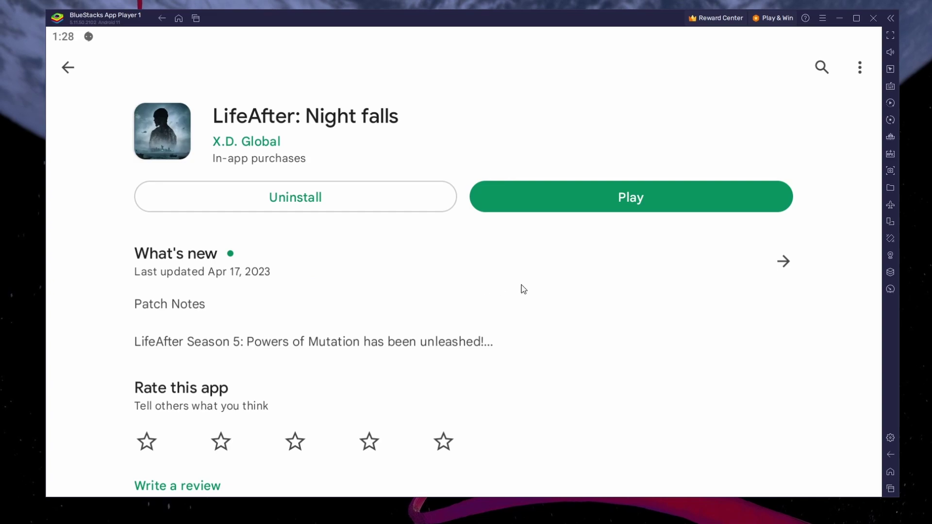
pyautogui.click(890, 471)
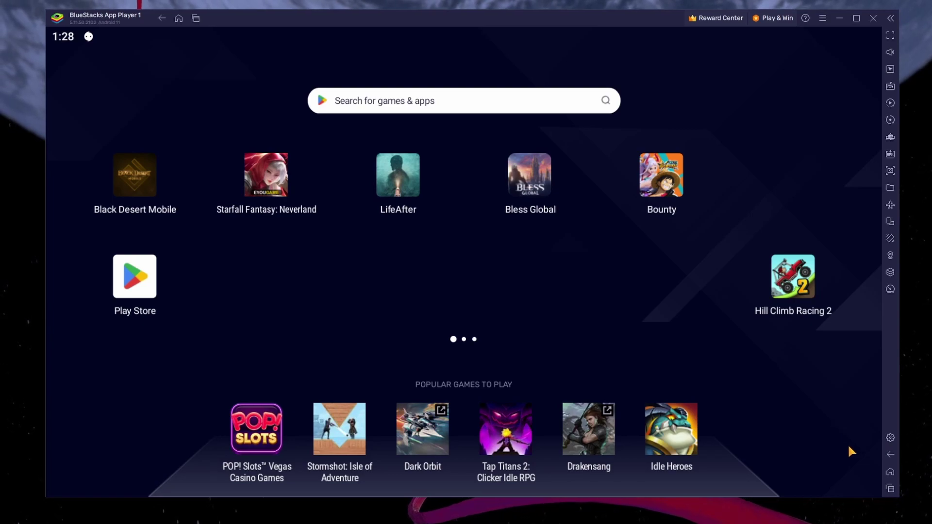
# - In Performance settings, keep CPU at High (4 Cores) and memory at High (4 GB)
pyautogui.click(891, 438)
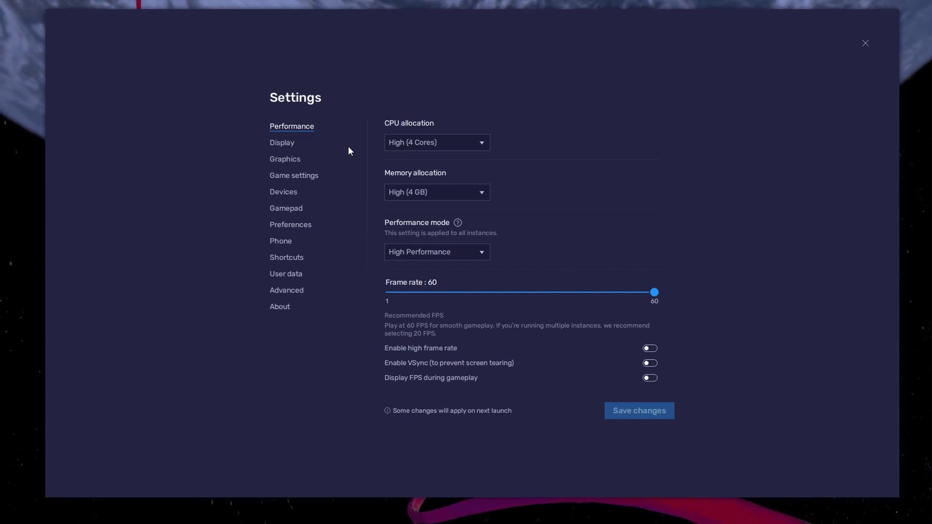
pyautogui.click(482, 141)
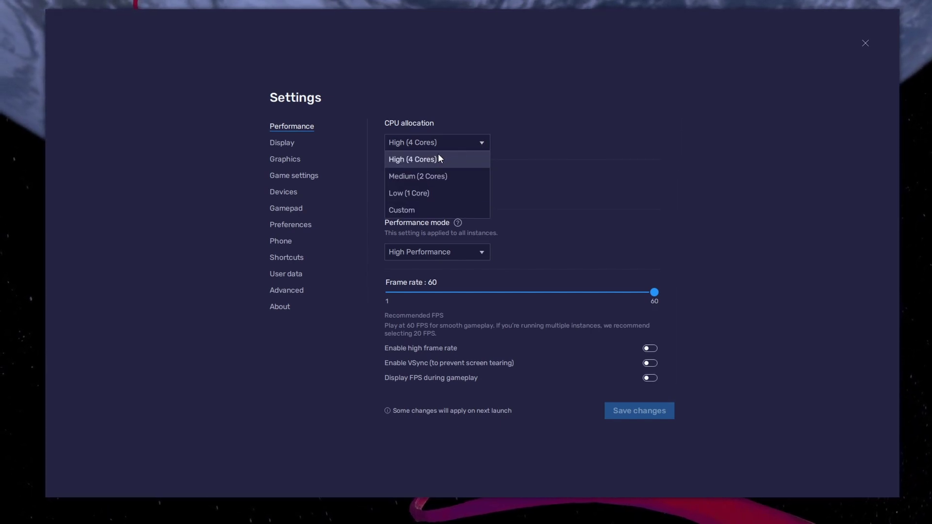
pyautogui.click(515, 145)
pyautogui.click(484, 197)
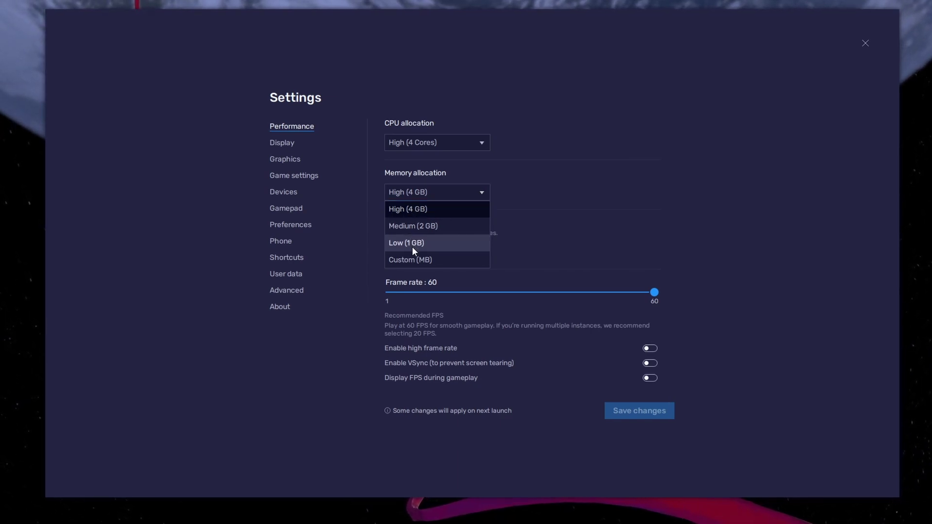
pyautogui.click(540, 248)
# - Set performance mode to Balanced and enable high frame rate at 144 FPS
pyautogui.click(486, 253)
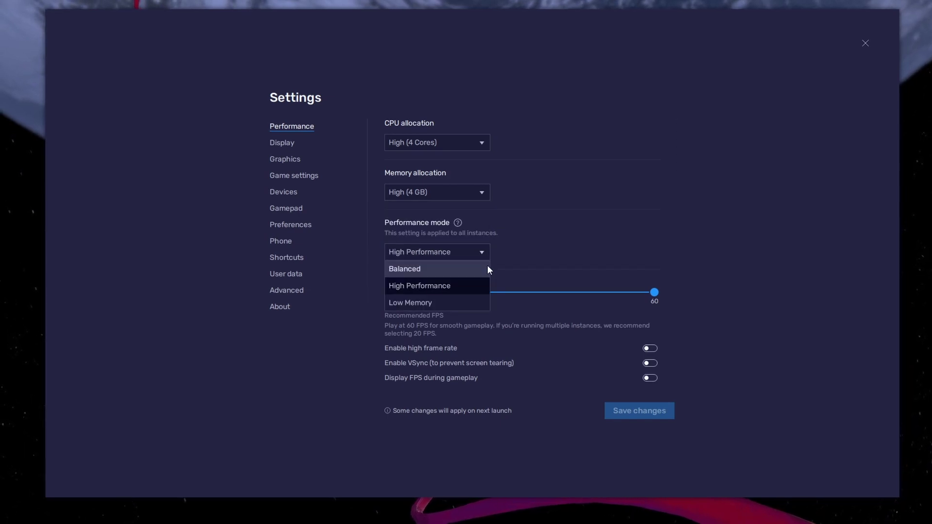
pyautogui.click(391, 269)
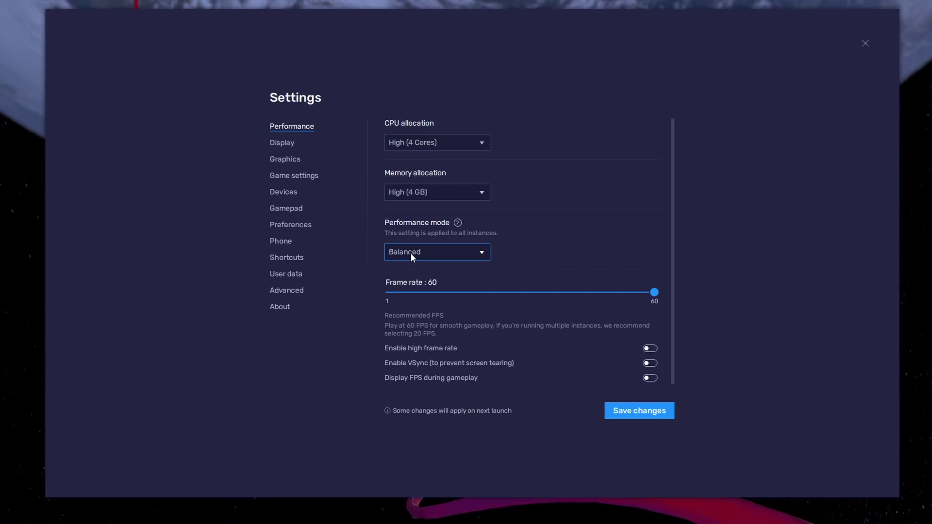
pyautogui.click(646, 350)
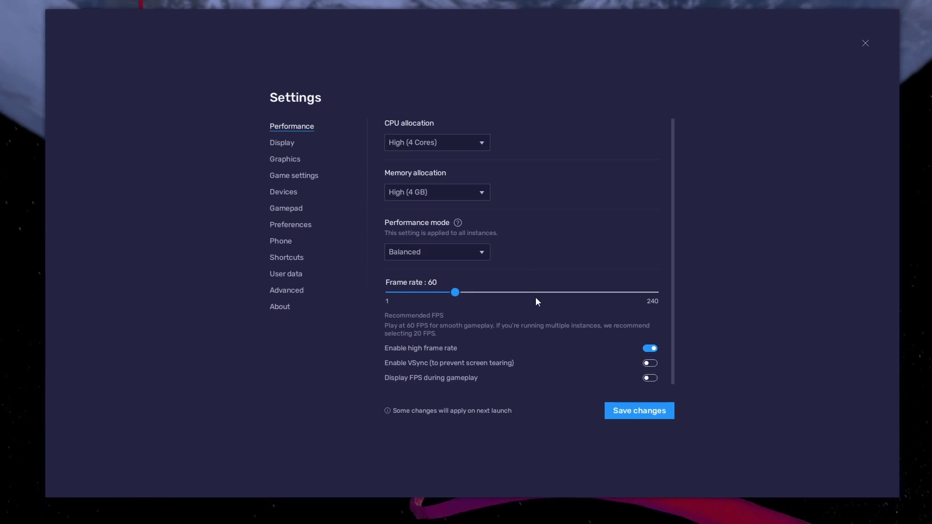
pyautogui.moveTo(534, 293); pyautogui.dragTo(549, 293)
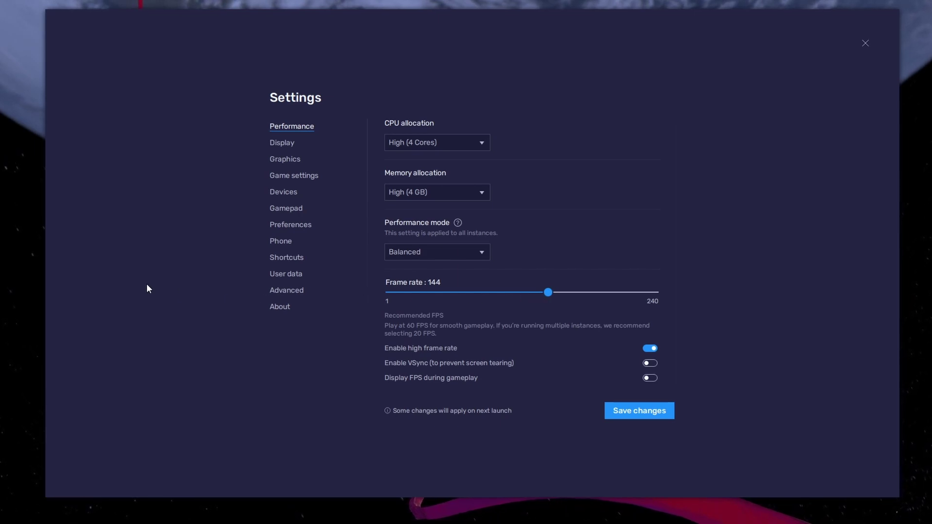
pyautogui.rightClick(30, 261)
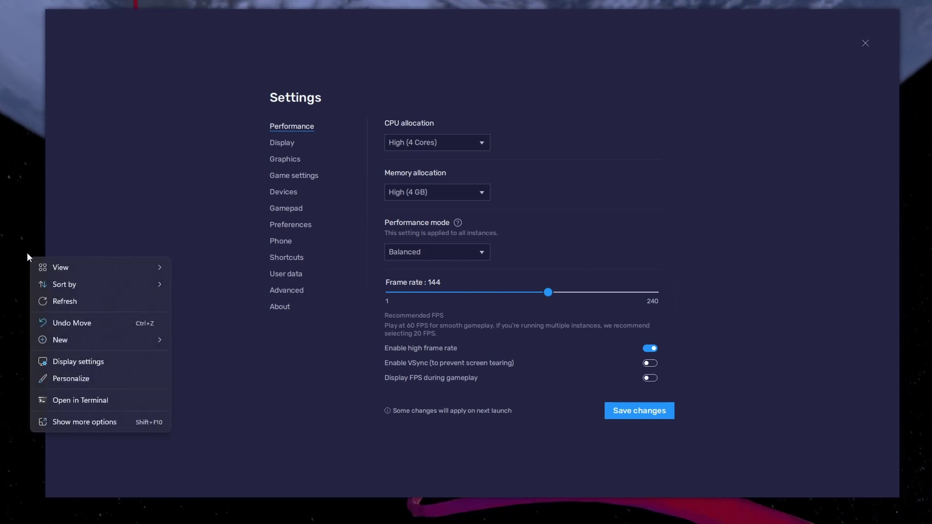
pyautogui.click(147, 363)
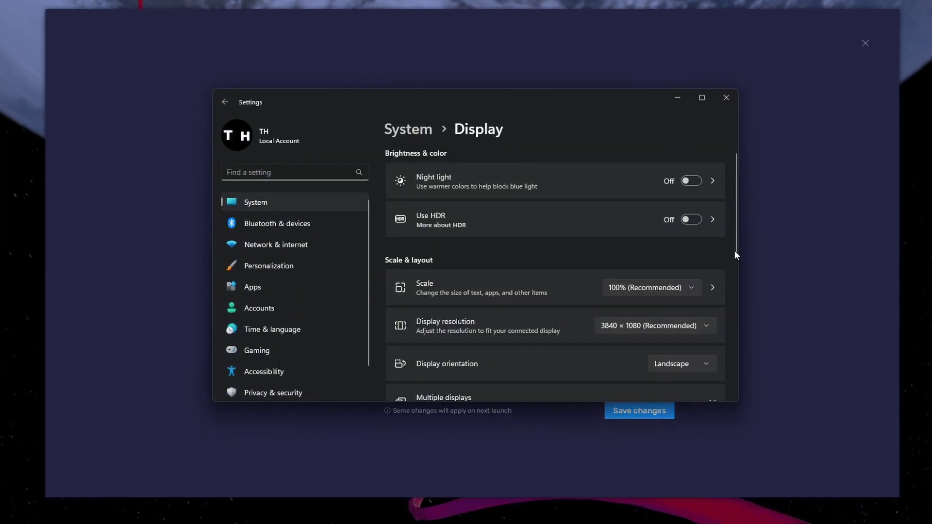
pyautogui.moveTo(737, 250); pyautogui.dragTo(739, 368)
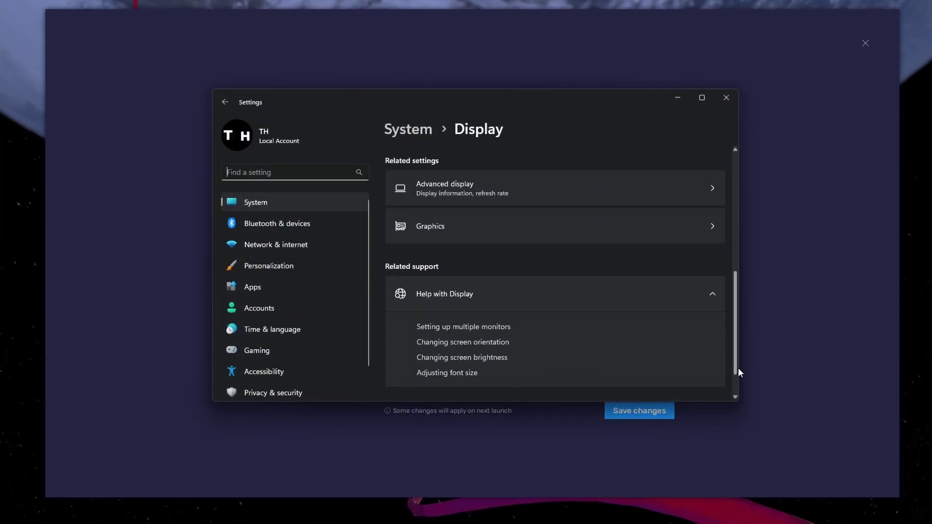
pyautogui.click(627, 203)
pyautogui.click(717, 235)
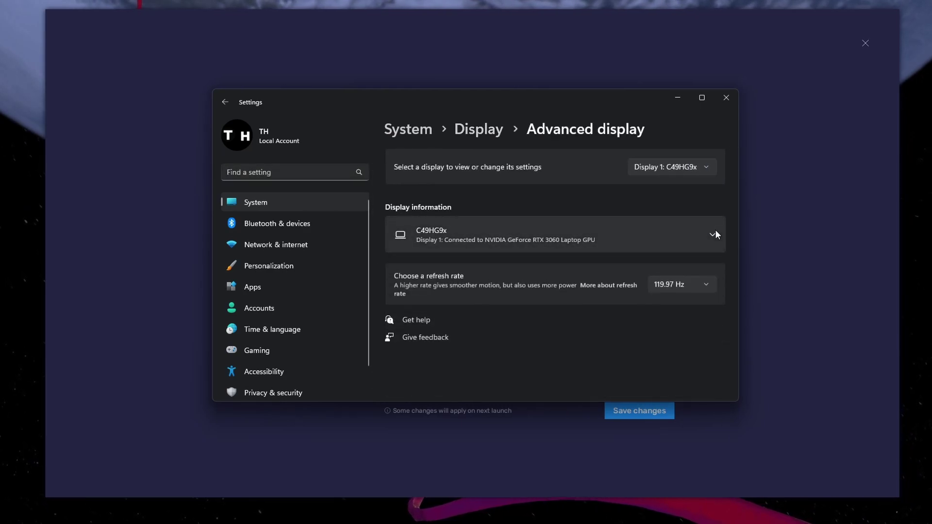
pyautogui.click(709, 280)
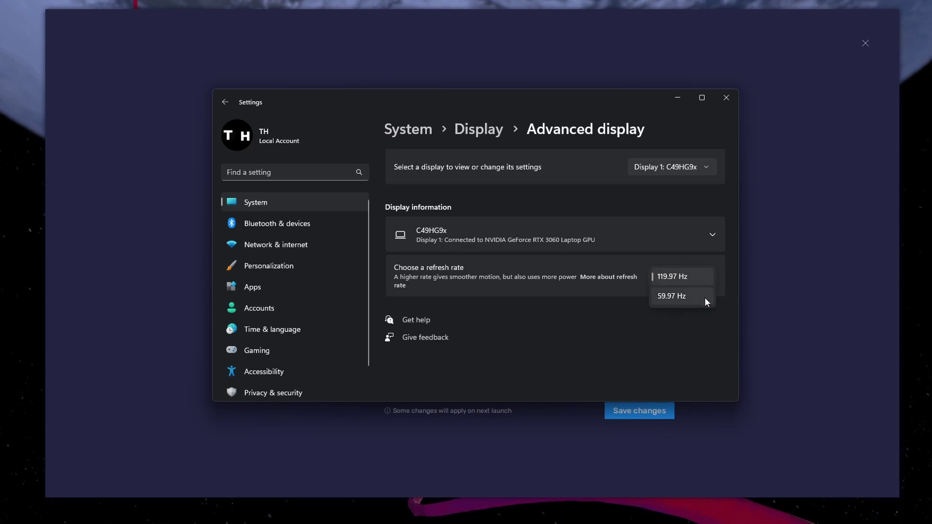
pyautogui.click(703, 281)
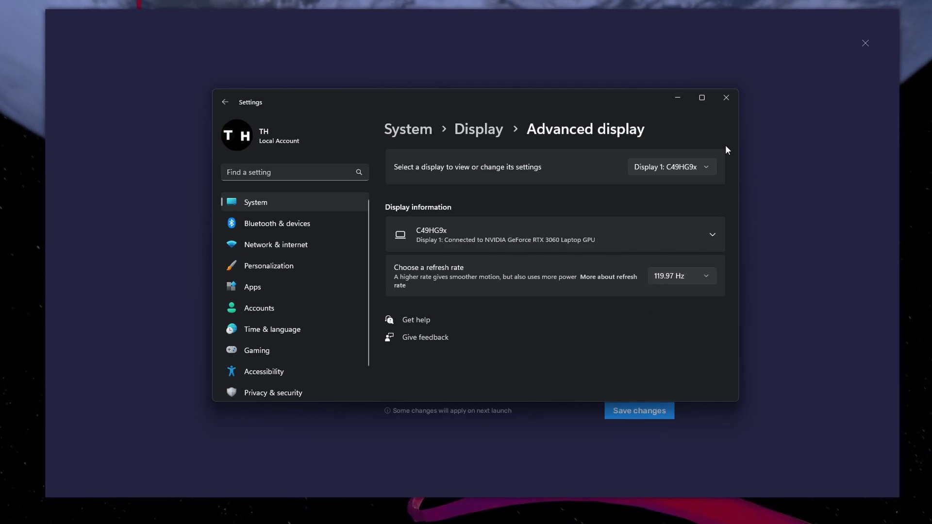
pyautogui.click(725, 100)
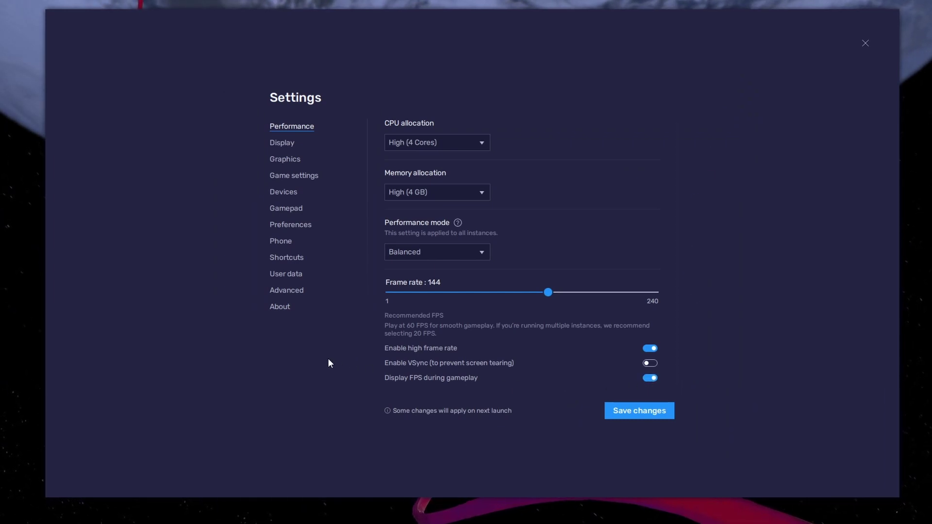
# - Discard unsaved performance changes and keep Display at Landscape 1600 x 900 after trying 2560 x 1440
pyautogui.click(285, 144)
pyautogui.click(483, 270)
pyautogui.click(432, 143)
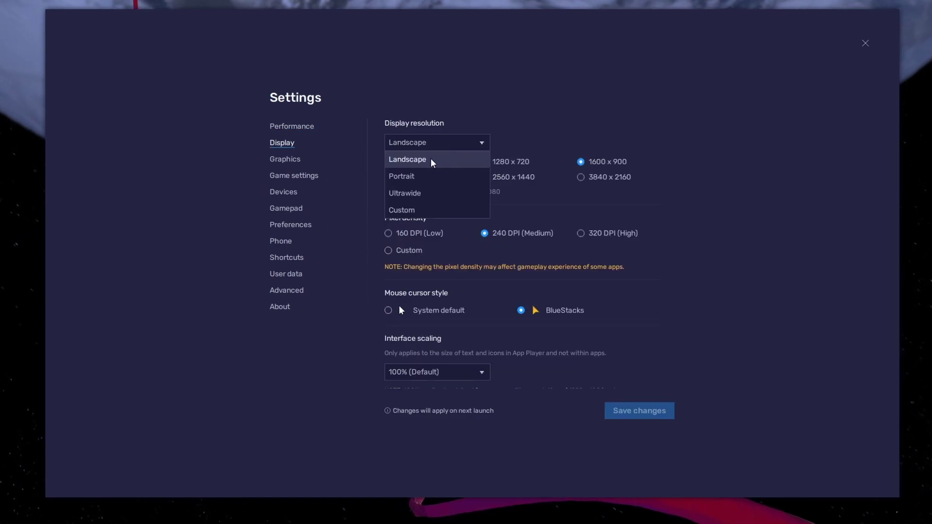
pyautogui.click(519, 149)
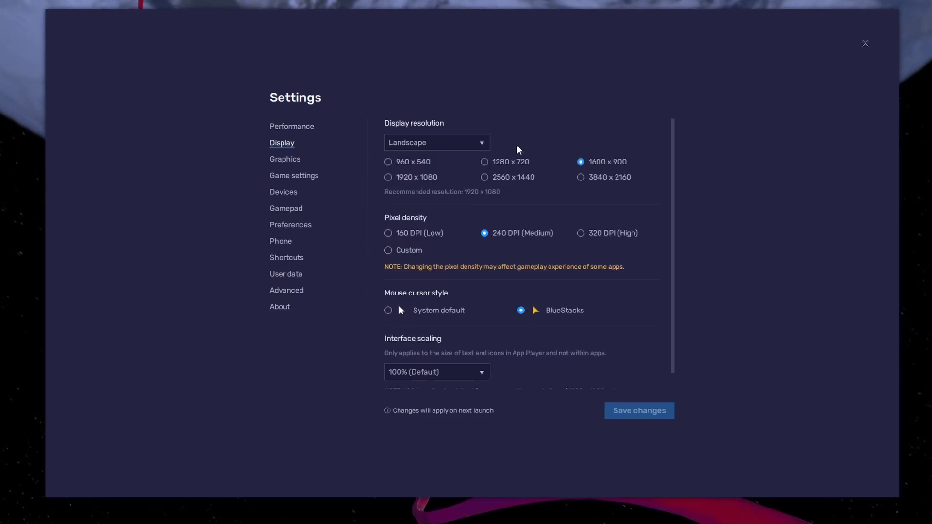
pyautogui.click(493, 164)
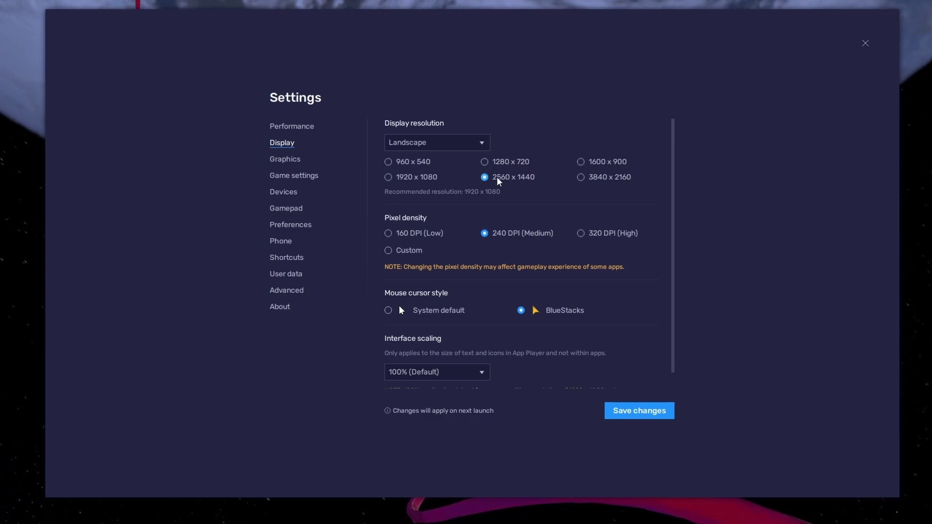
pyautogui.click(591, 163)
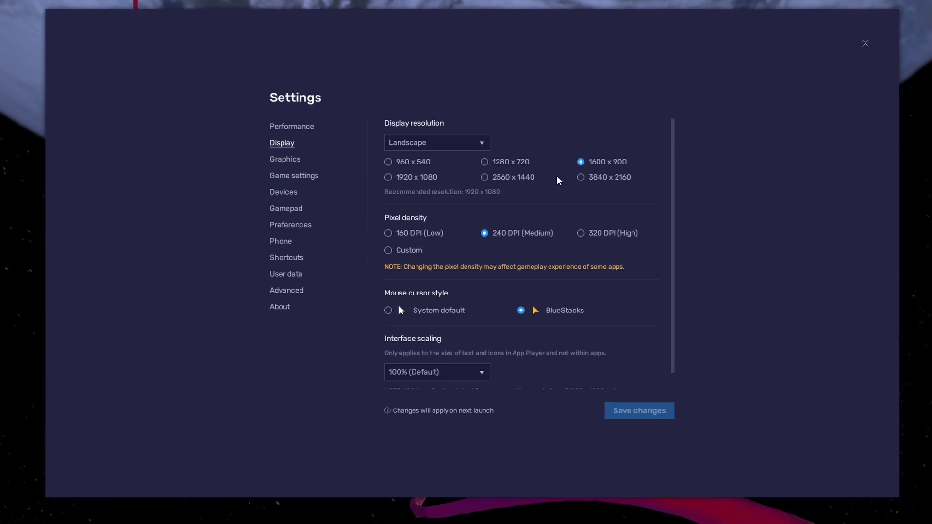
# - Close settings, return to LifeAfter, drive the Pioneer bike and choose joystick steering
pyautogui.click(866, 44)
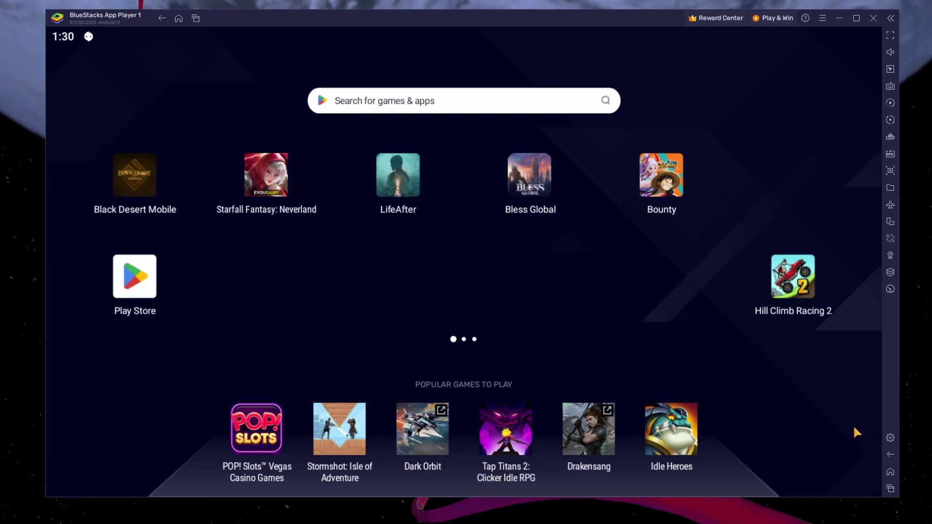
pyautogui.moveTo(899, 498)
pyautogui.mouseDown()
pyautogui.moveTo(890, 493)
pyautogui.moveTo(898, 496)
pyautogui.mouseUp()
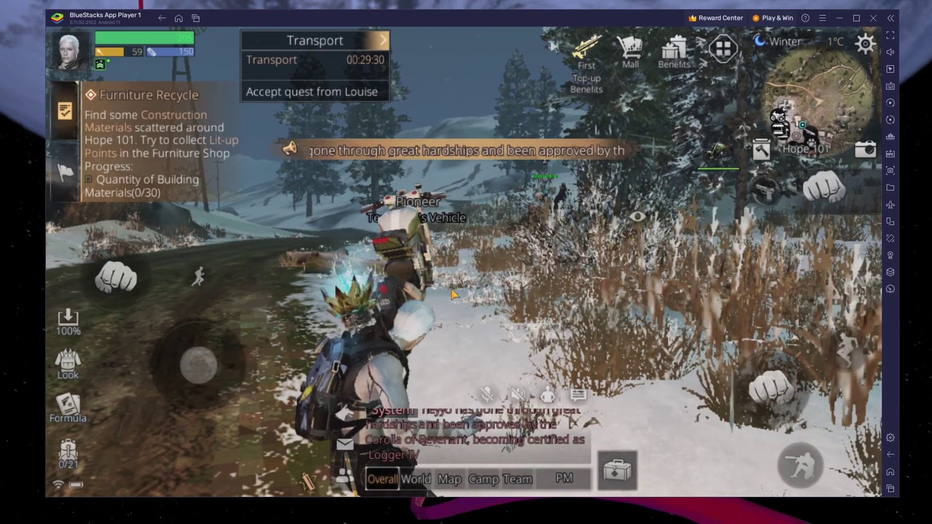
pyautogui.click(425, 254)
pyautogui.click(531, 313)
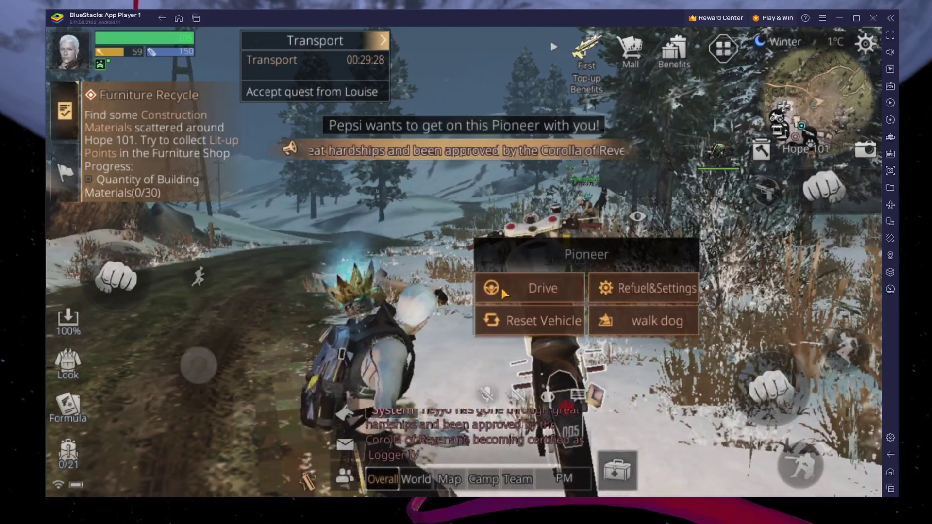
pyautogui.click(500, 286)
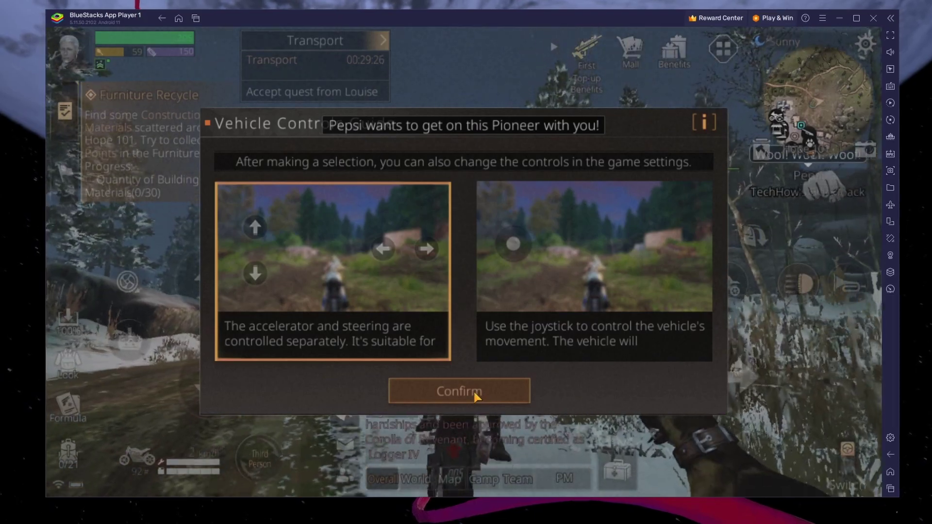
pyautogui.click(558, 267)
# - Confirm the vehicle controls, then map keys E and F to two bike buttons and save
pyautogui.click(490, 389)
pyautogui.press('w')
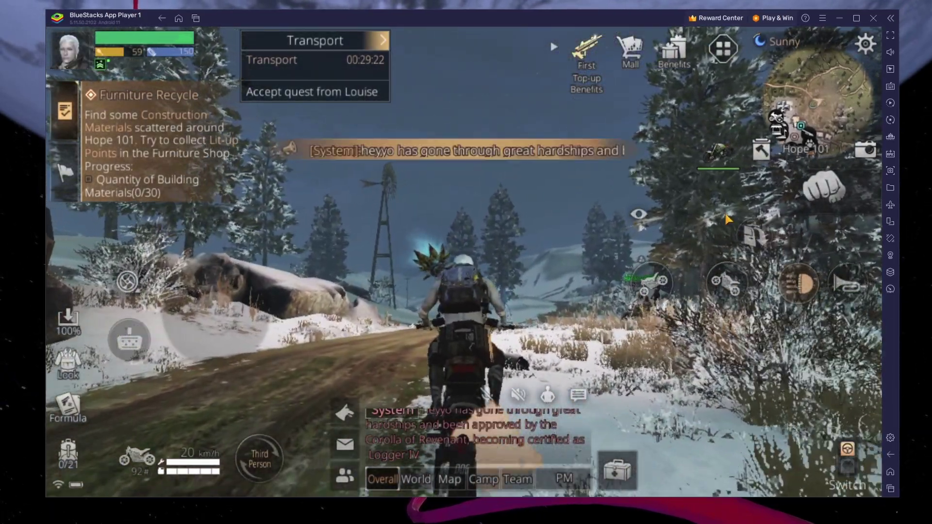
pyautogui.moveTo(895, 87)
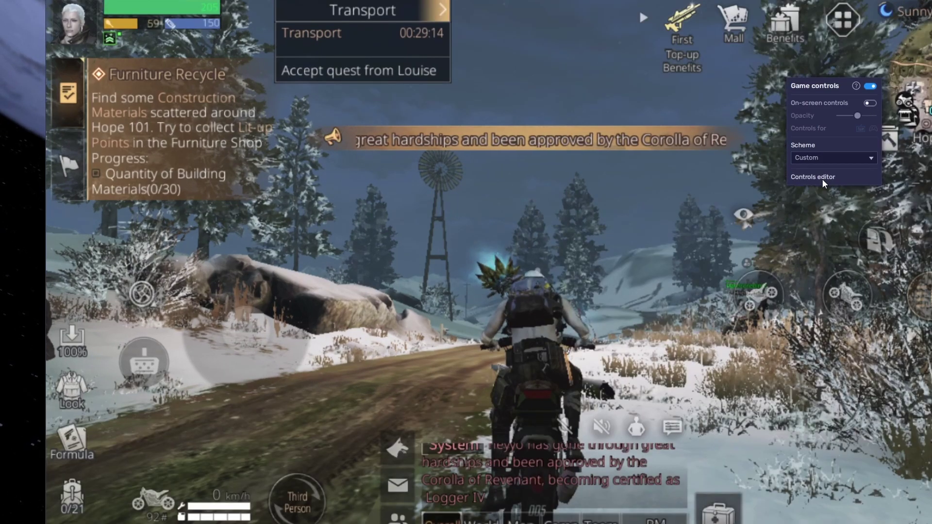
pyautogui.click(821, 177)
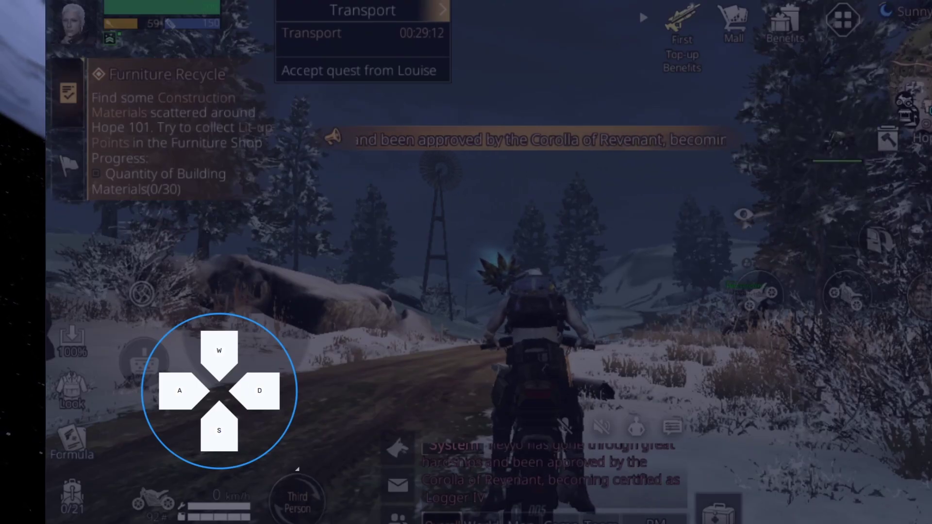
pyautogui.moveTo(851, 200); pyautogui.dragTo(846, 293)
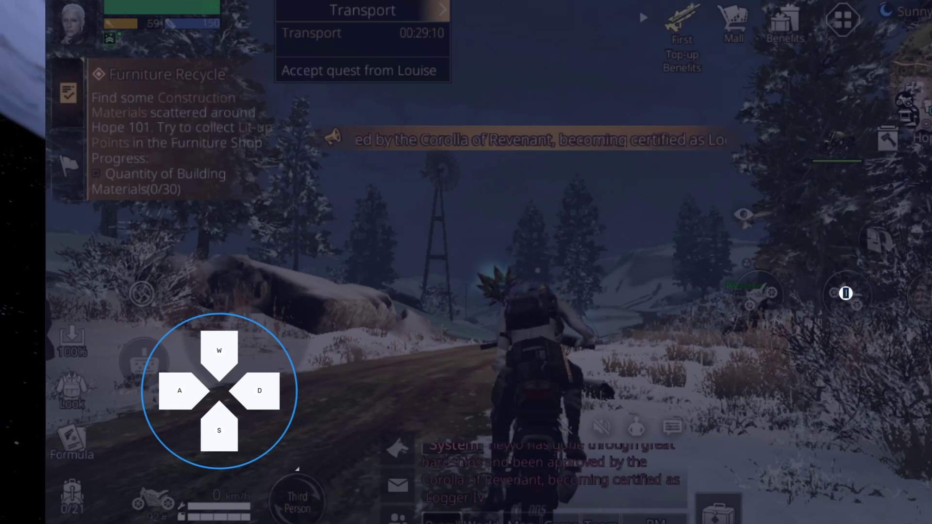
pyautogui.press('e')
pyautogui.click(753, 293)
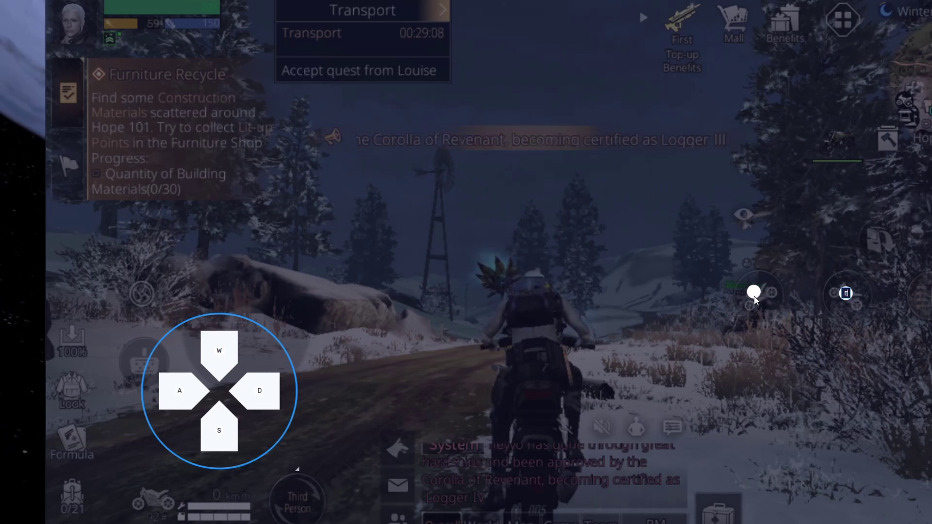
pyautogui.press('f')
pyautogui.click(774, 335)
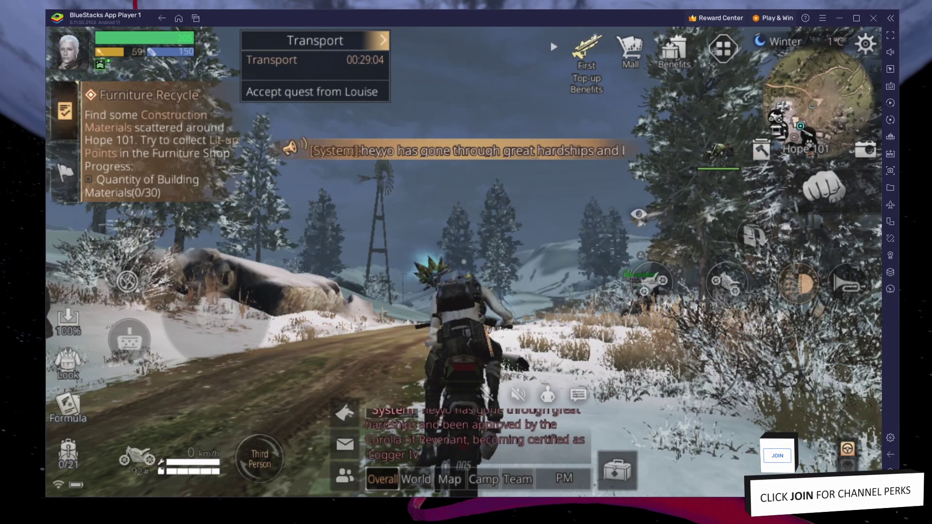
# - Turn off the on-screen key overlays and keep driving the bike forward
pyautogui.click(891, 86)
pyautogui.moveTo(839, 116)
pyautogui.mouseDown()
pyautogui.moveTo(877, 115)
pyautogui.moveTo(859, 116)
pyautogui.mouseUp()
pyautogui.click(870, 103)
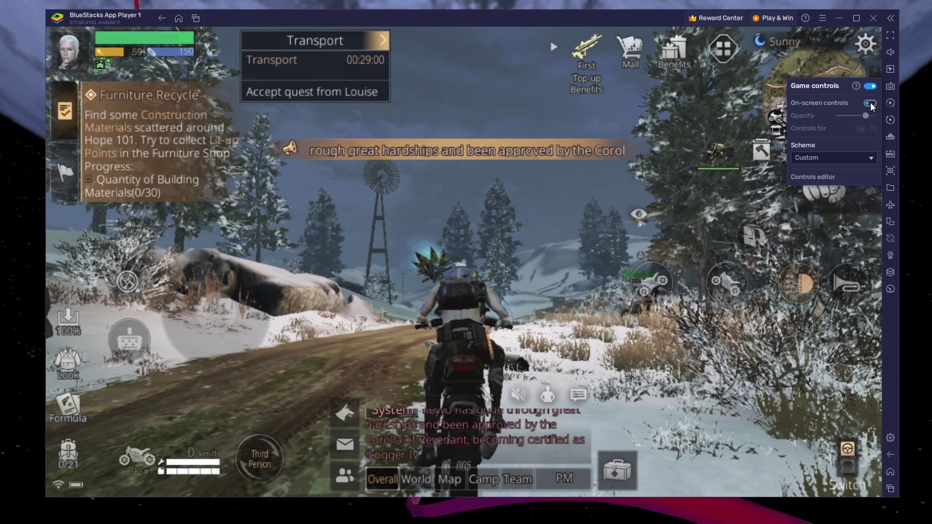
pyautogui.click(892, 86)
pyautogui.press('w')
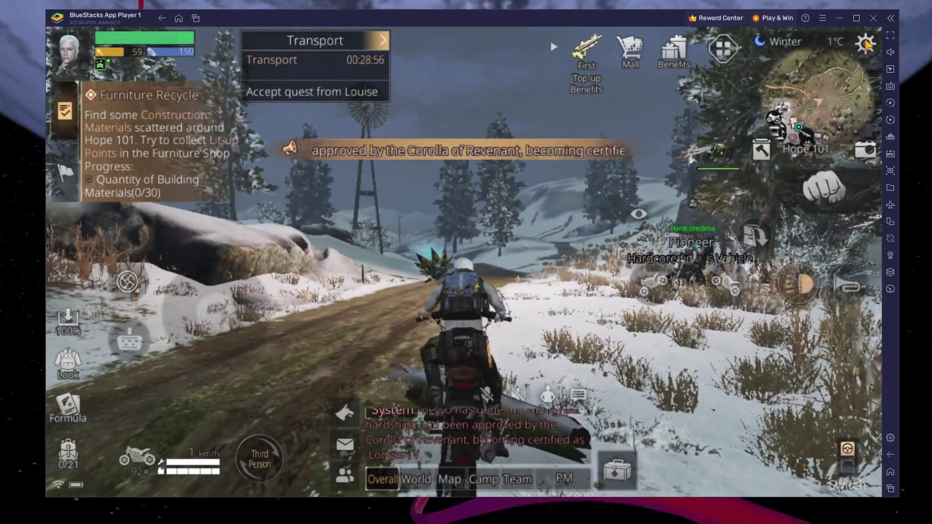
# - In LifeAfter's Display settings, set Rendering to Mid, apply the HD preset, then set Lighting to Low
pyautogui.click(865, 44)
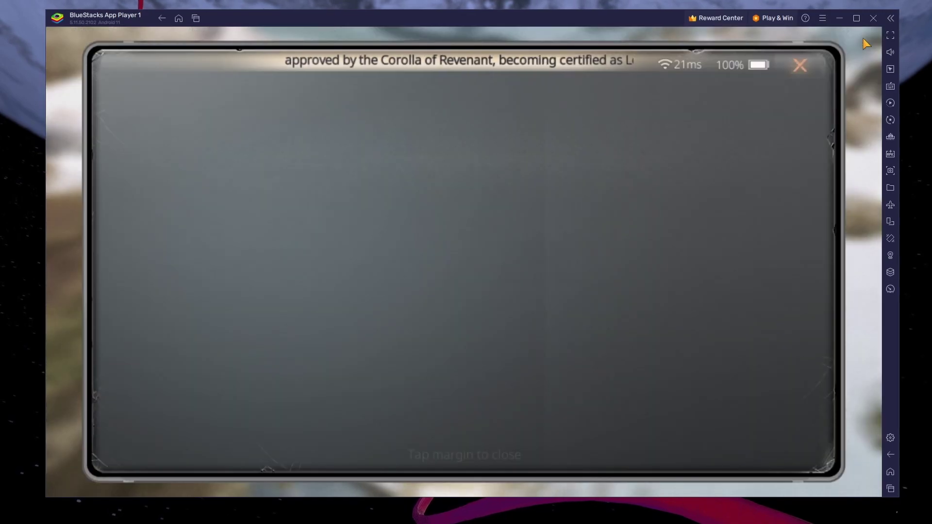
pyautogui.click(193, 155)
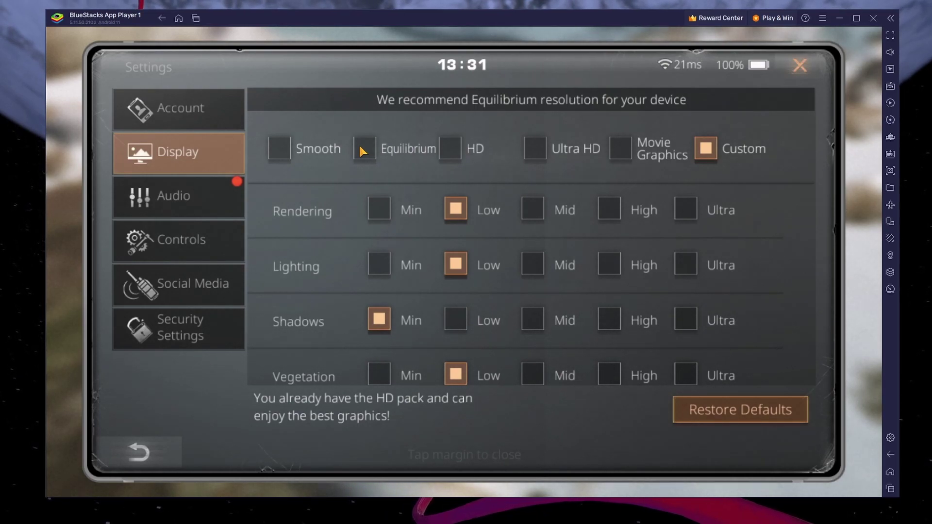
pyautogui.moveTo(314, 255); pyautogui.dragTo(302, 175)
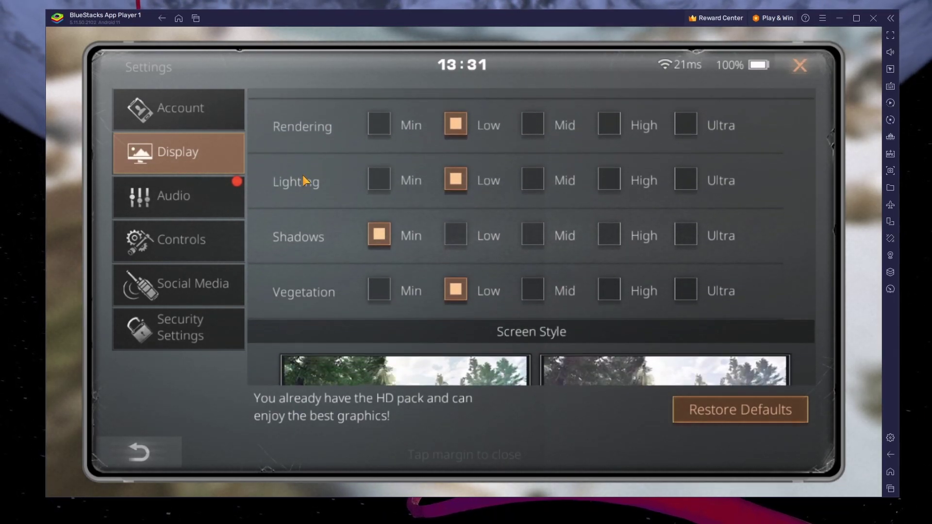
pyautogui.click(565, 116)
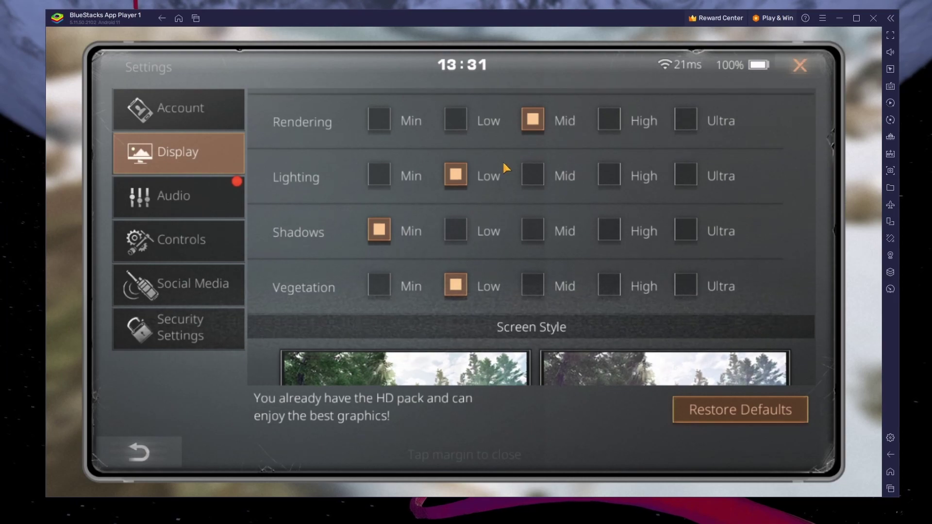
pyautogui.moveTo(502, 159); pyautogui.dragTo(489, 229)
pyautogui.click(447, 142)
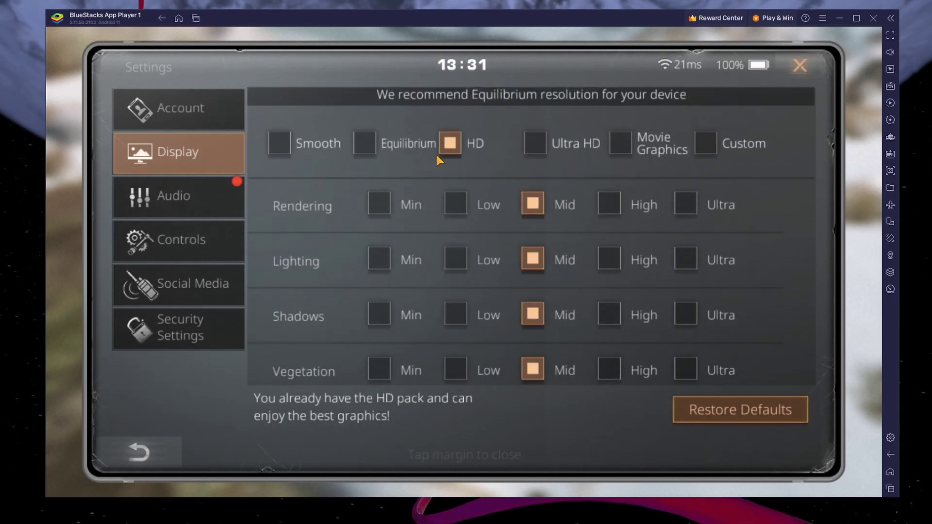
pyautogui.moveTo(342, 257); pyautogui.dragTo(334, 214)
pyautogui.click(461, 216)
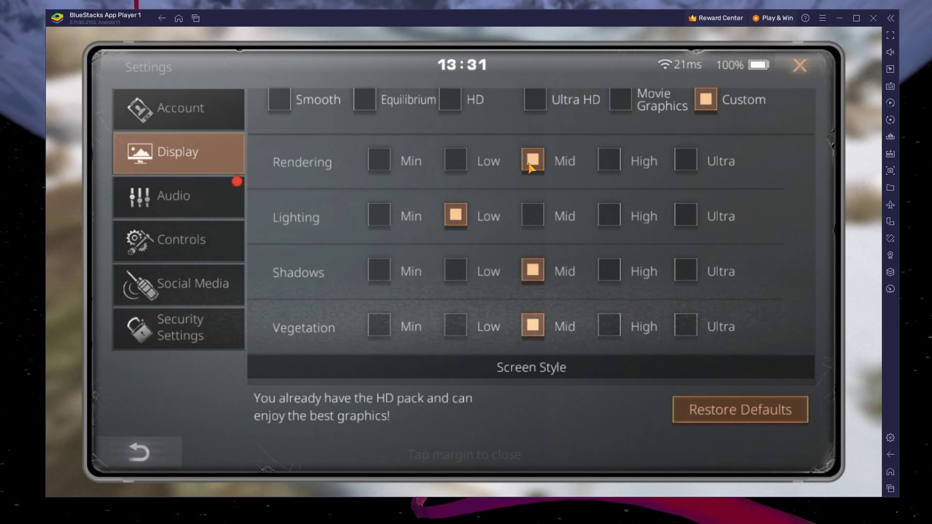
# - Lower Shadows to Low and scroll down to Performance Settings
pyautogui.click(455, 270)
pyautogui.moveTo(290, 271); pyautogui.dragTo(282, 164)
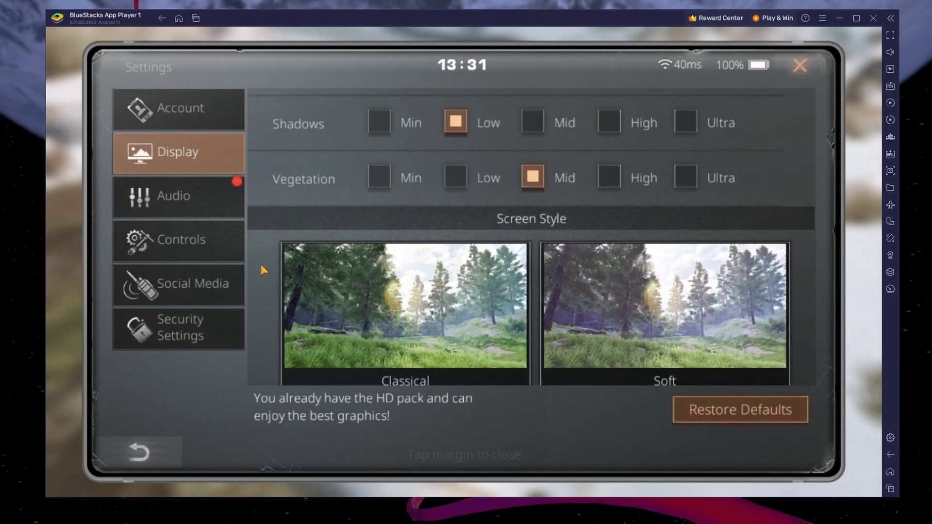
pyautogui.moveTo(261, 264); pyautogui.dragTo(268, 133)
pyautogui.moveTo(269, 225); pyautogui.dragTo(267, 188)
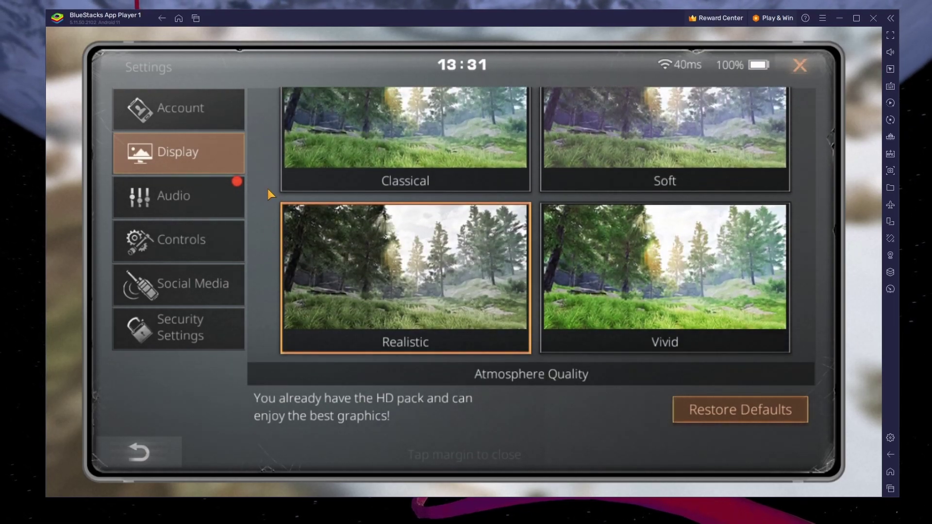
pyautogui.moveTo(286, 342); pyautogui.dragTo(272, 131)
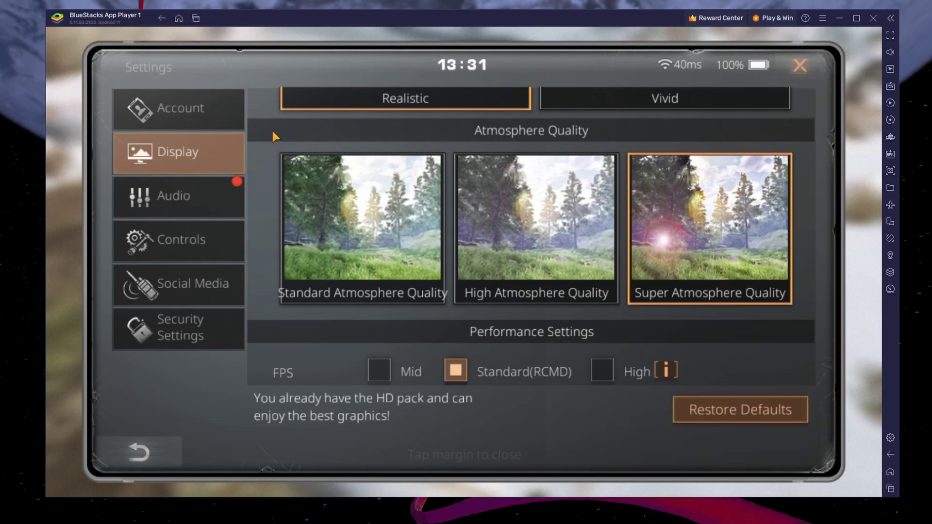
pyautogui.moveTo(284, 316); pyautogui.dragTo(286, 225)
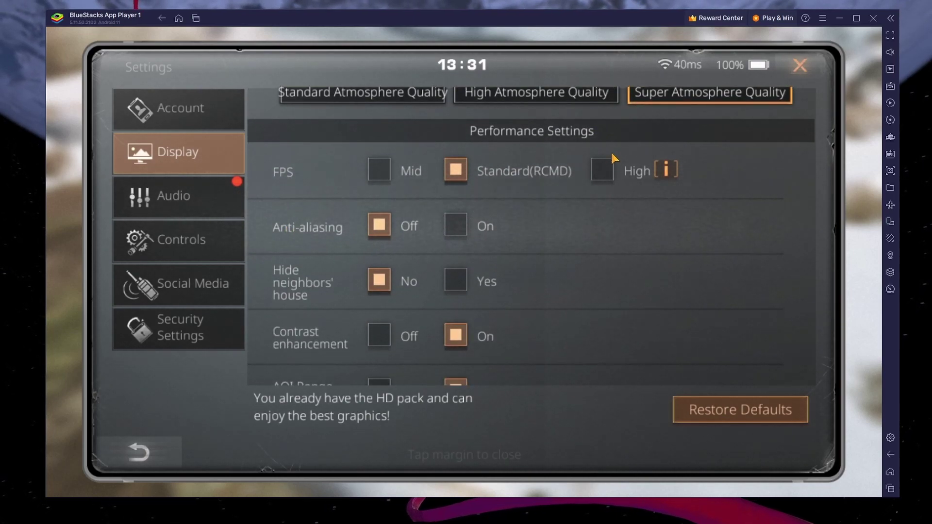
# - Set the FPS option to High and confirm the prompt
pyautogui.click(602, 170)
pyautogui.click(545, 306)
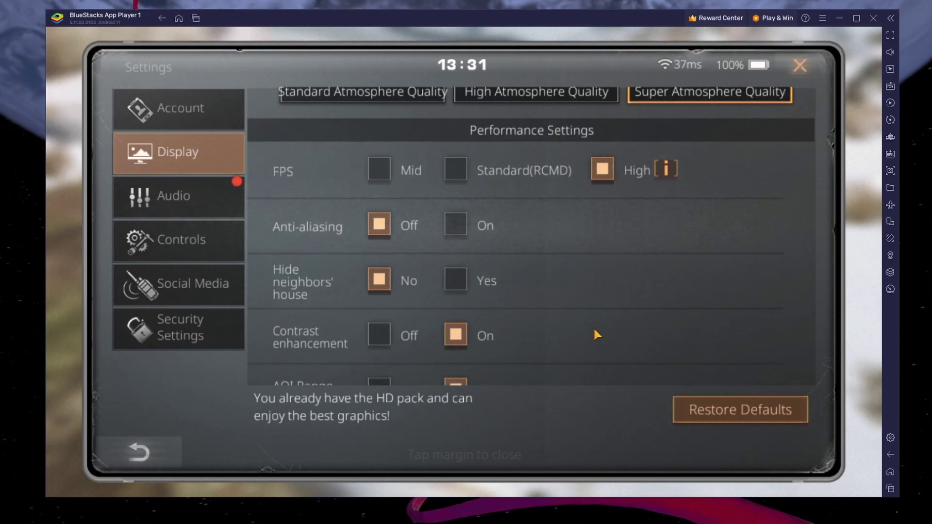
pyautogui.moveTo(598, 333); pyautogui.dragTo(583, 167)
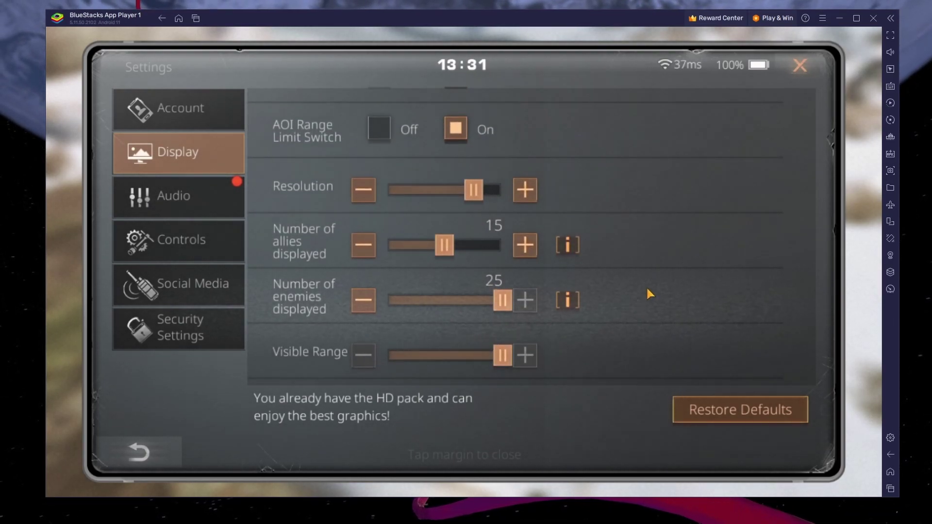
# - Close the game's Settings panel and let Changing Graphics finish applying
pyautogui.click(799, 65)
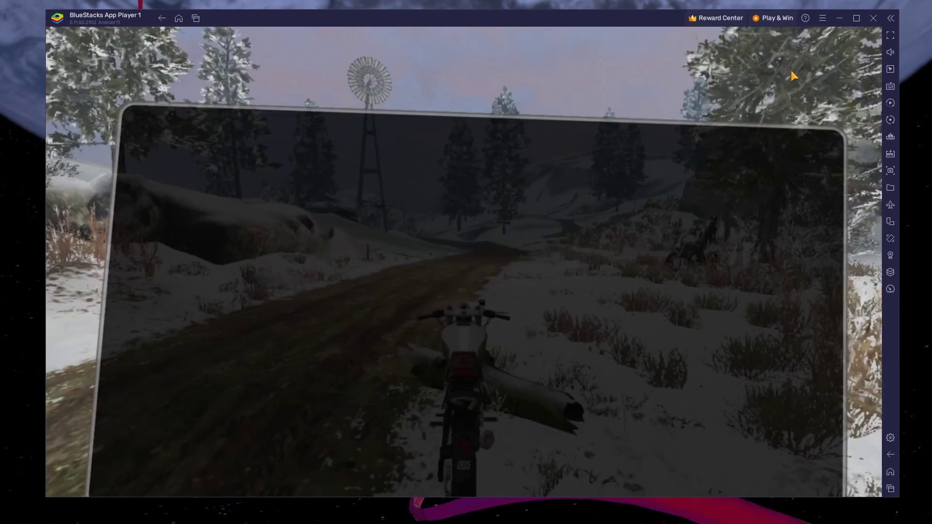